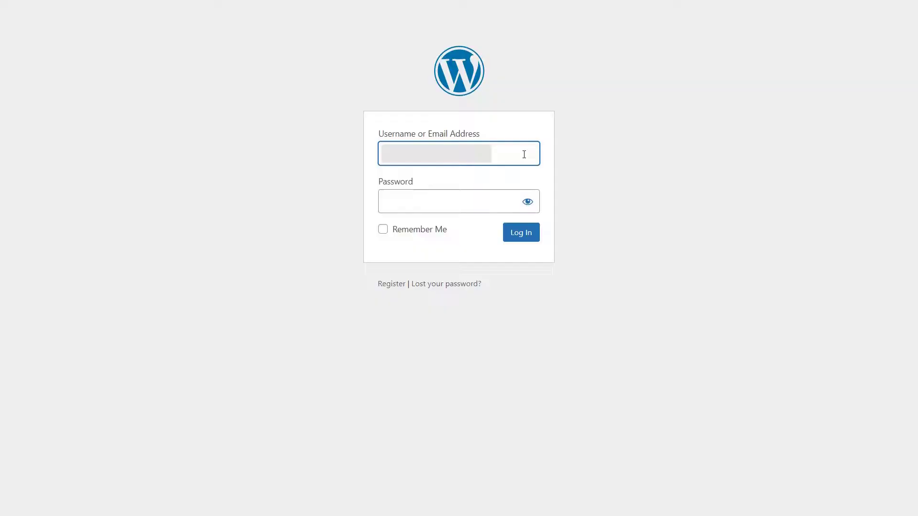
- Log in to the WordPress admin and display the WP IDP plugin's IDP Metadata details
left_click(436, 202)
type("********")
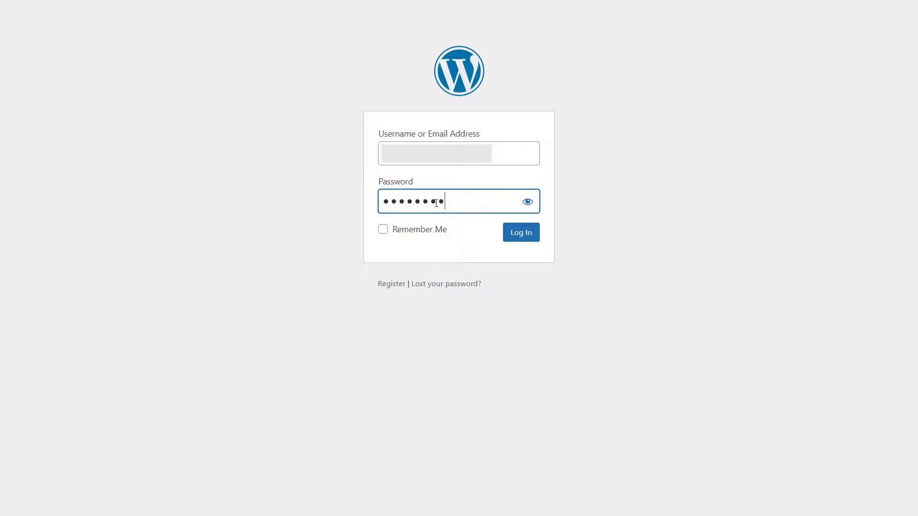
left_click(519, 239)
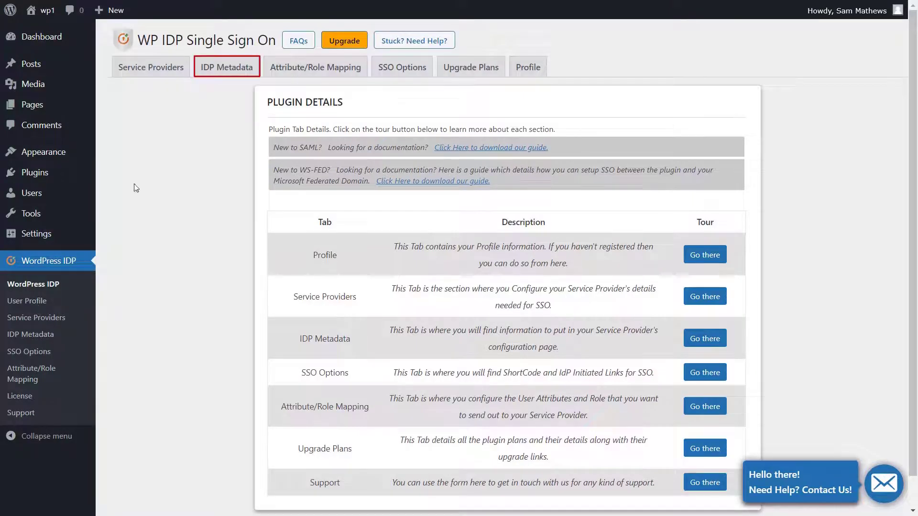
left_click(224, 72)
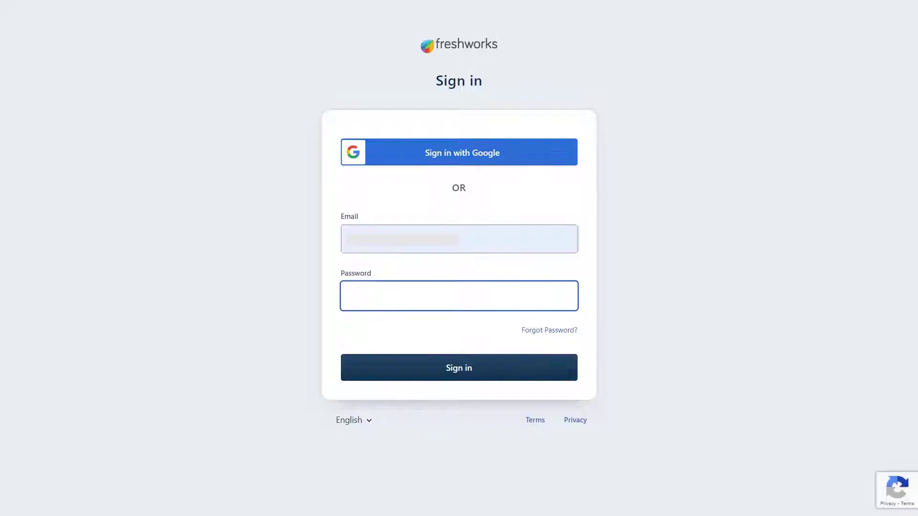
- Sign in to Freshworks and start a new contacts custom policy with the helpdesk account selected
type("••••••••")
left_click(395, 367)
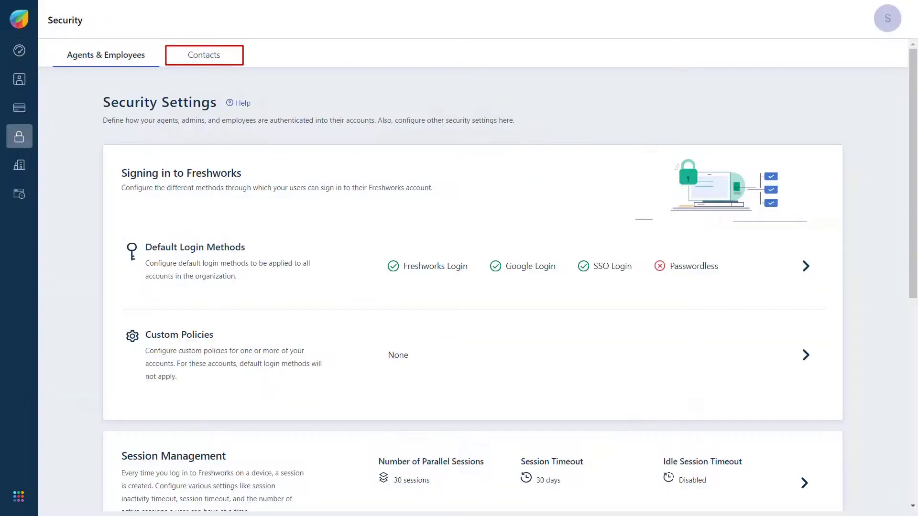
left_click(215, 57)
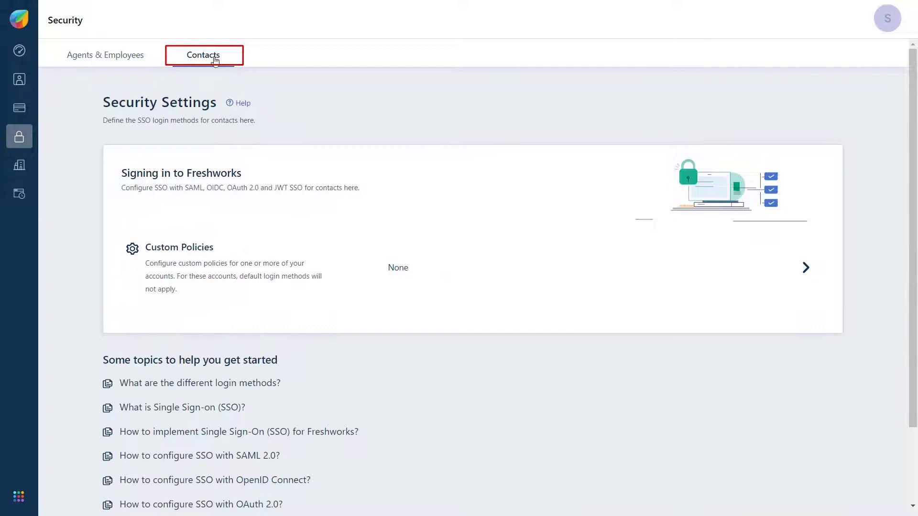
left_click(206, 255)
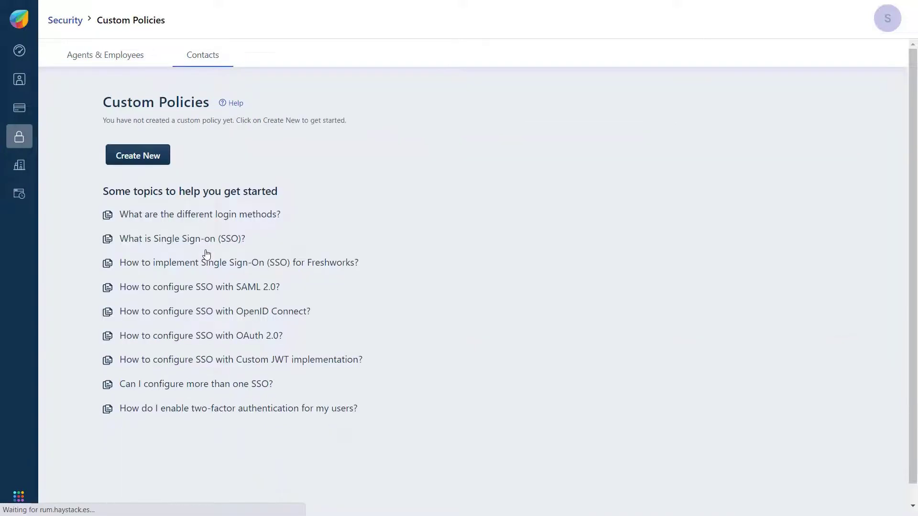
left_click(157, 157)
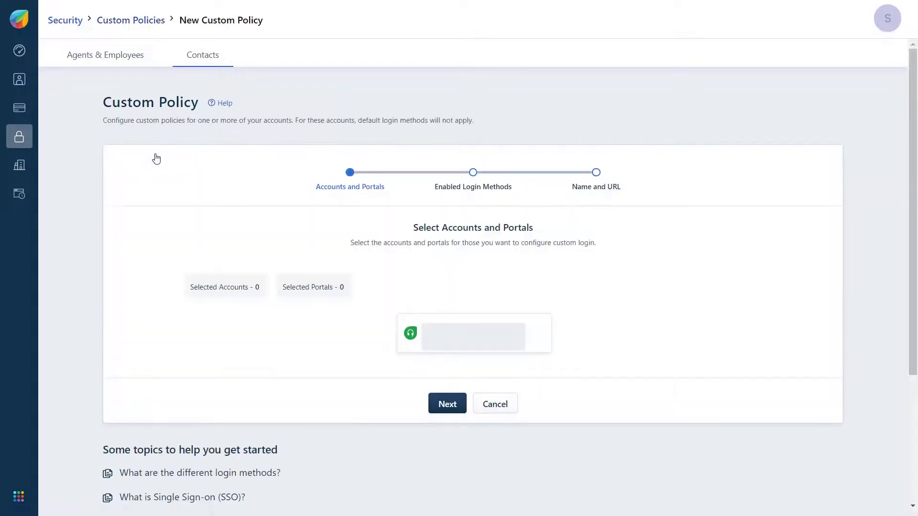
left_click(407, 350)
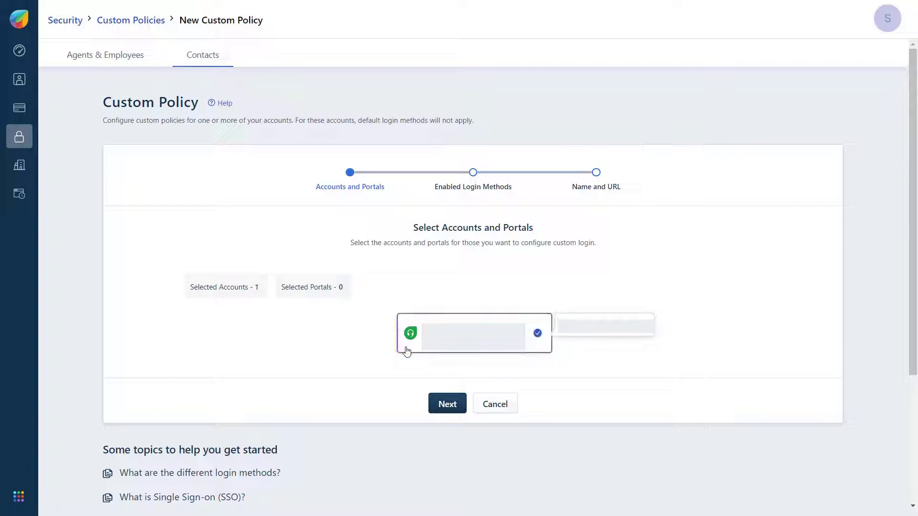
- Enable SSO Login, choose SAML for a custom IdP, and download the SP metadata file
left_click(449, 408)
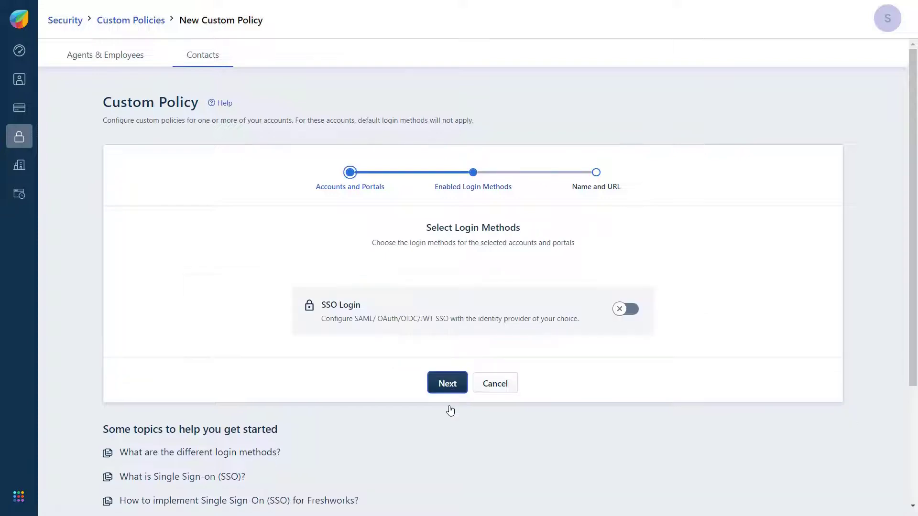
left_click(639, 309)
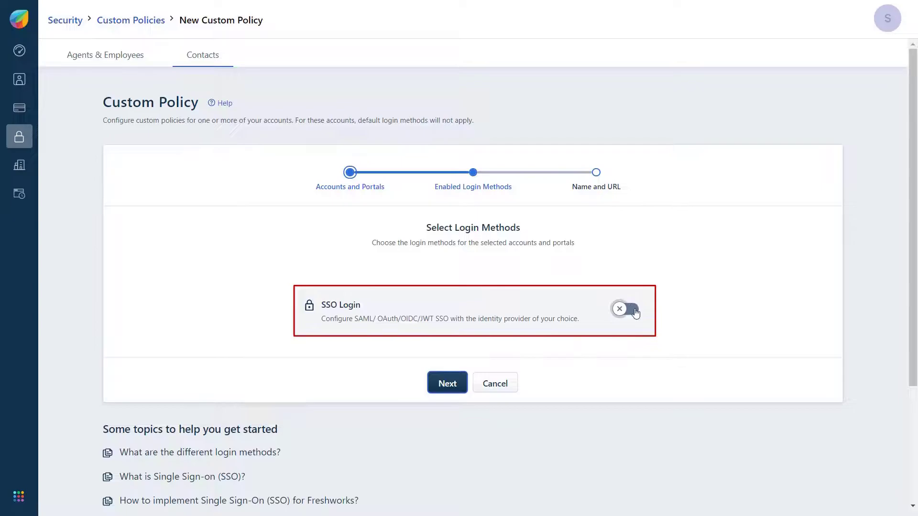
scroll(635, 313, "down", 1)
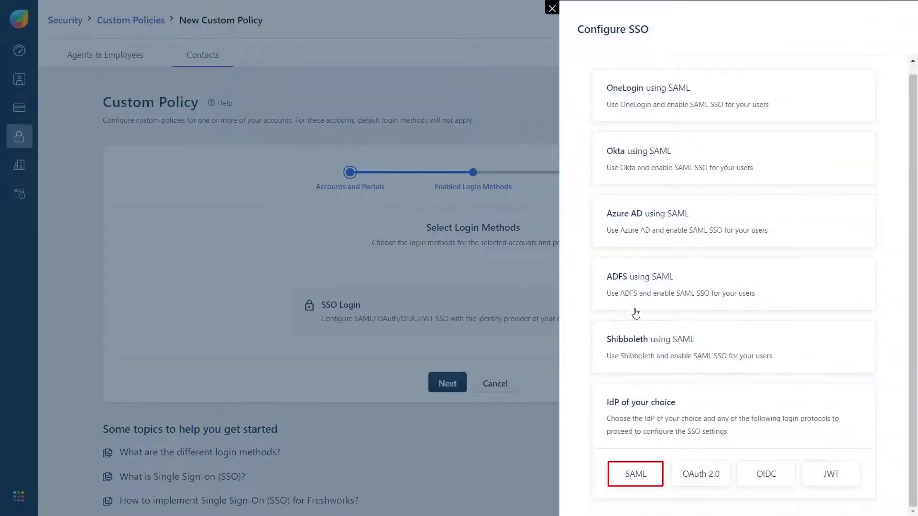
left_click(648, 478)
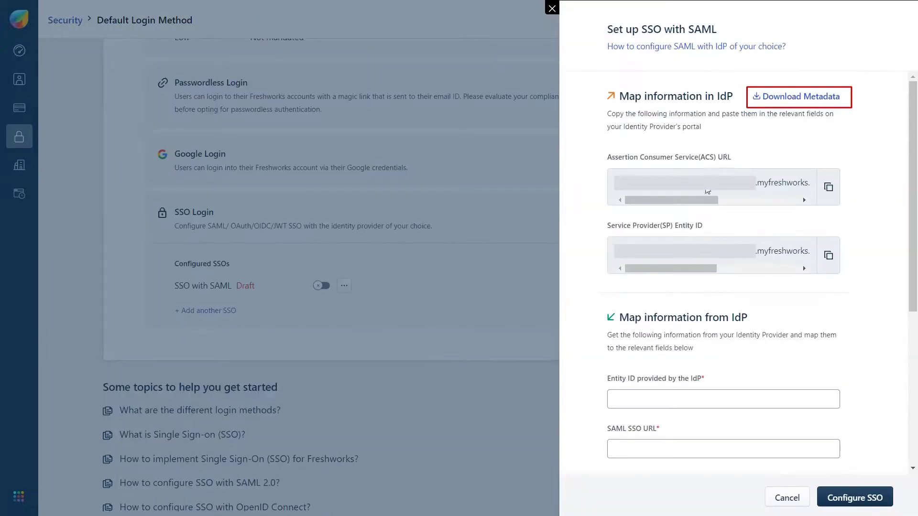
left_click(778, 98)
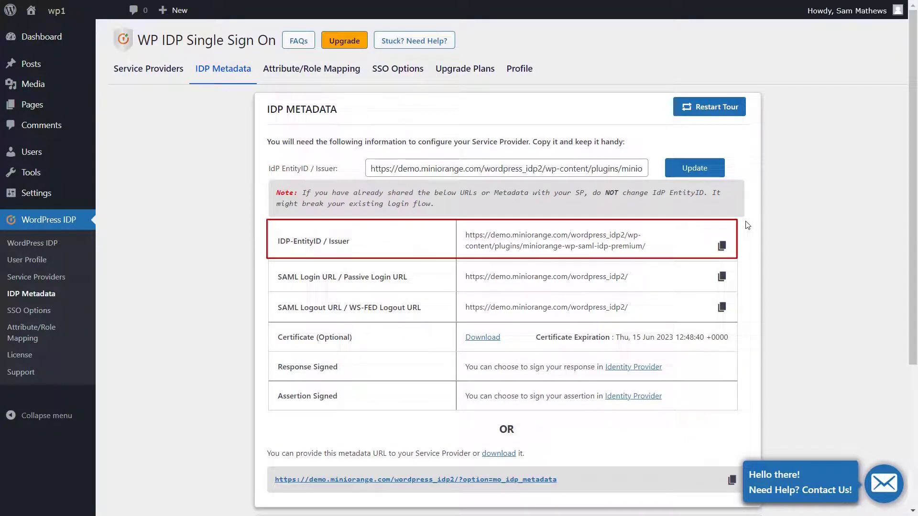
- Paste the WordPress IdP Entity ID and SAML login URL, and choose Only Signed Assertions signing
left_click(721, 247)
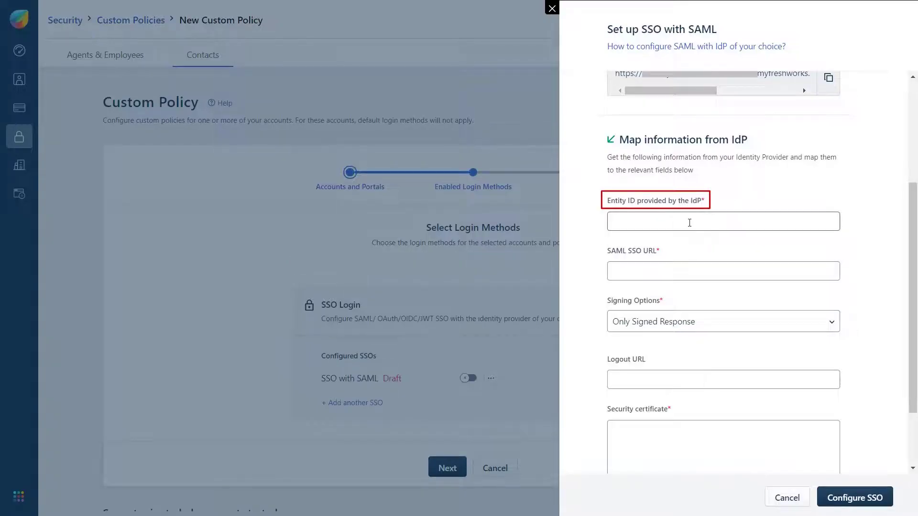
left_click(689, 223)
key("ctrl+v")
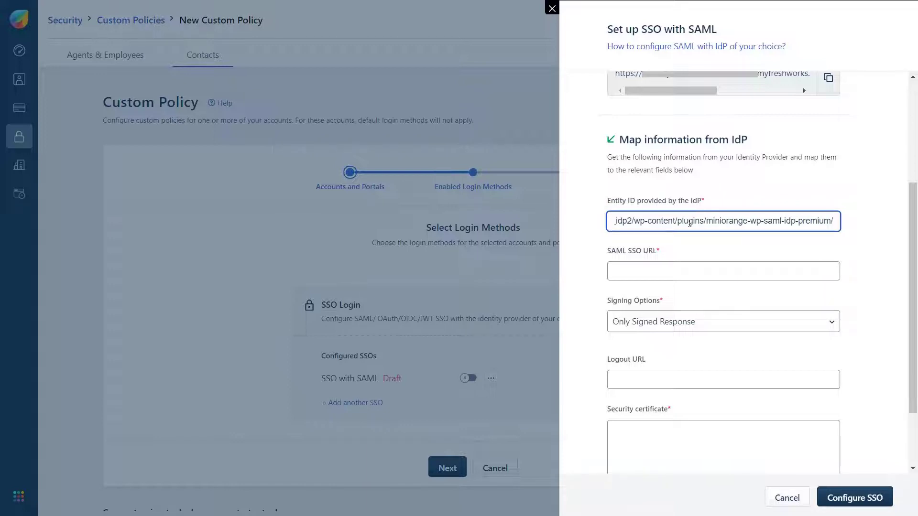
key("alt+Tab")
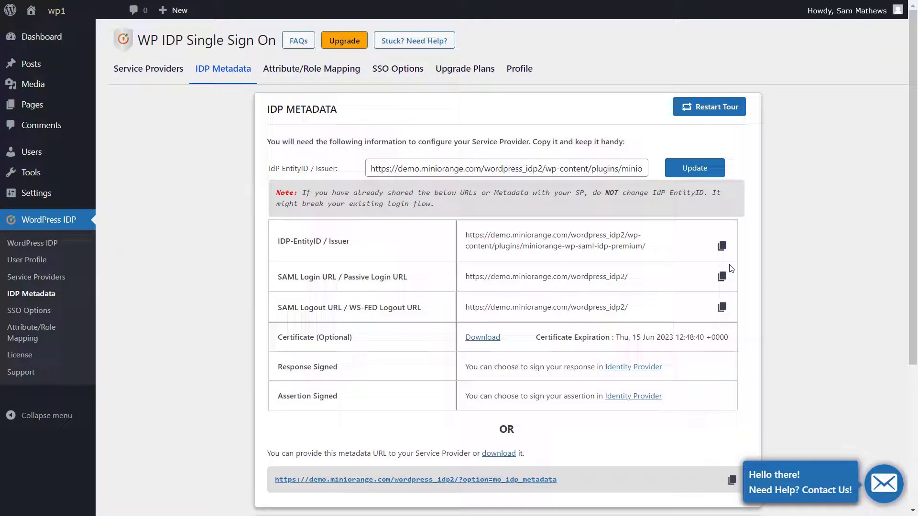
left_click(721, 282)
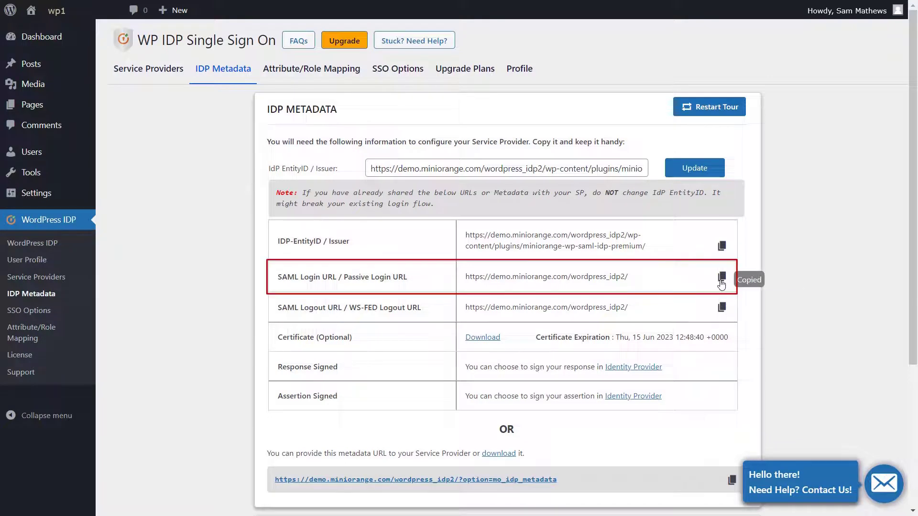
key("alt+Tab")
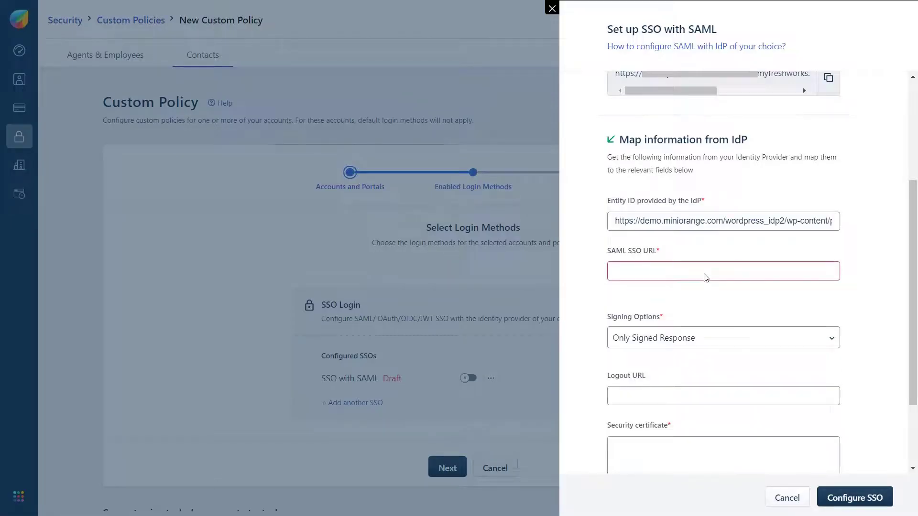
left_click(706, 277)
key("ctrl+v")
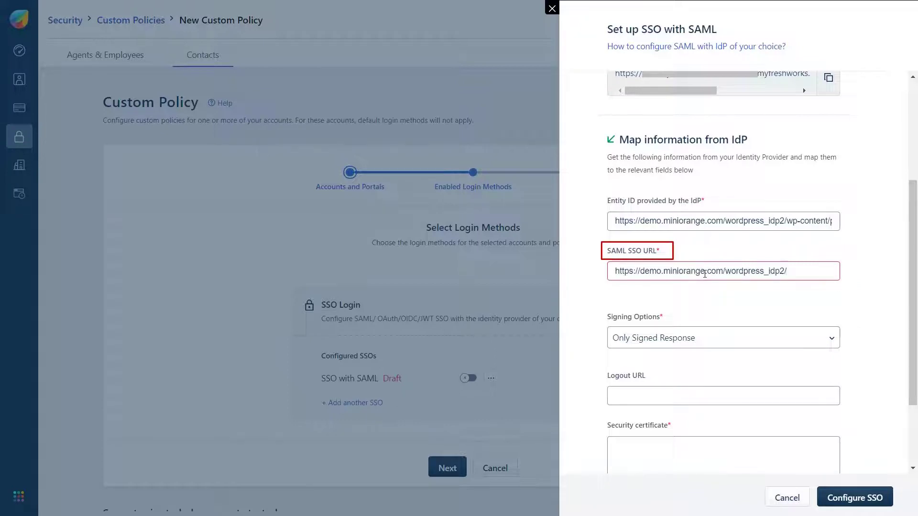
left_click(707, 326)
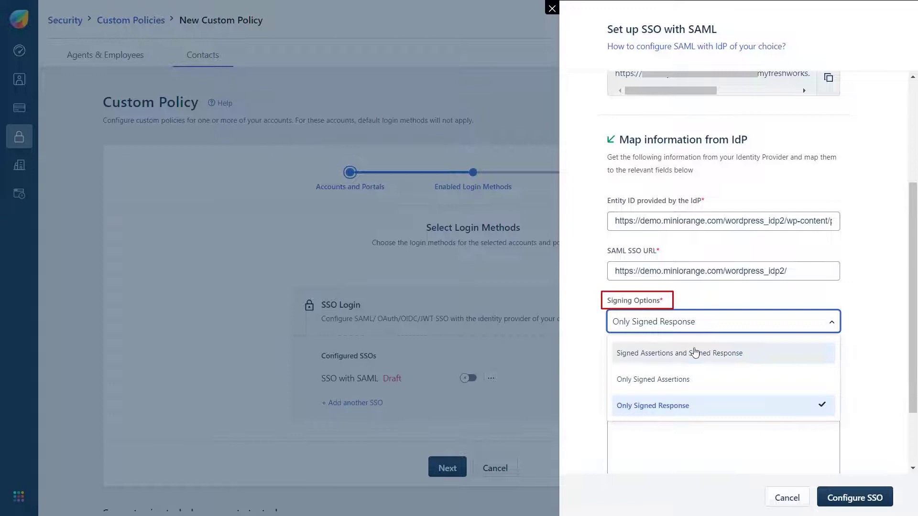
left_click(686, 379)
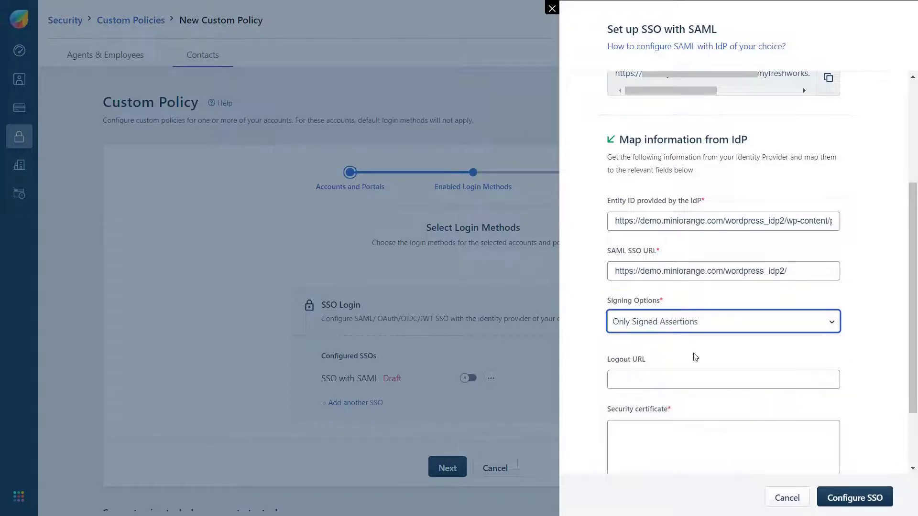
- Paste the WordPress IdP signing certificate into Security certificate and save with Configure SSO
scroll(695, 357, "down", 2)
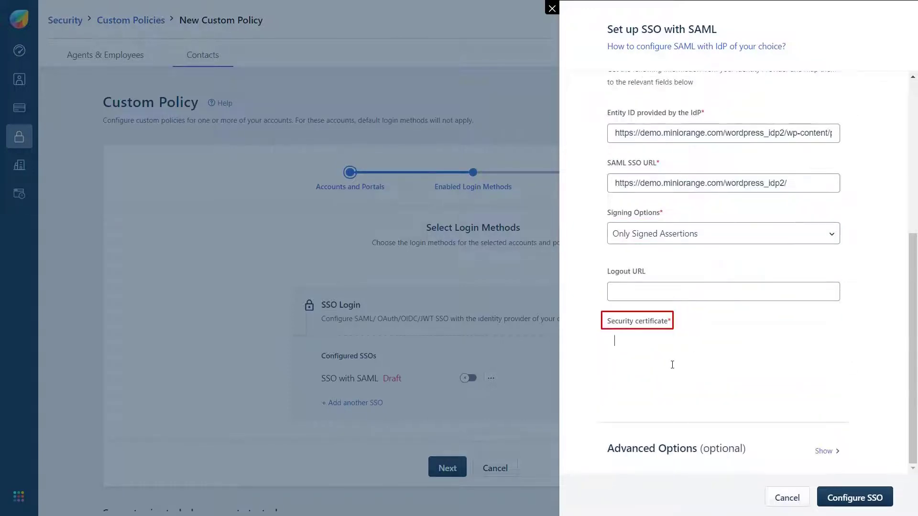
left_click(673, 362)
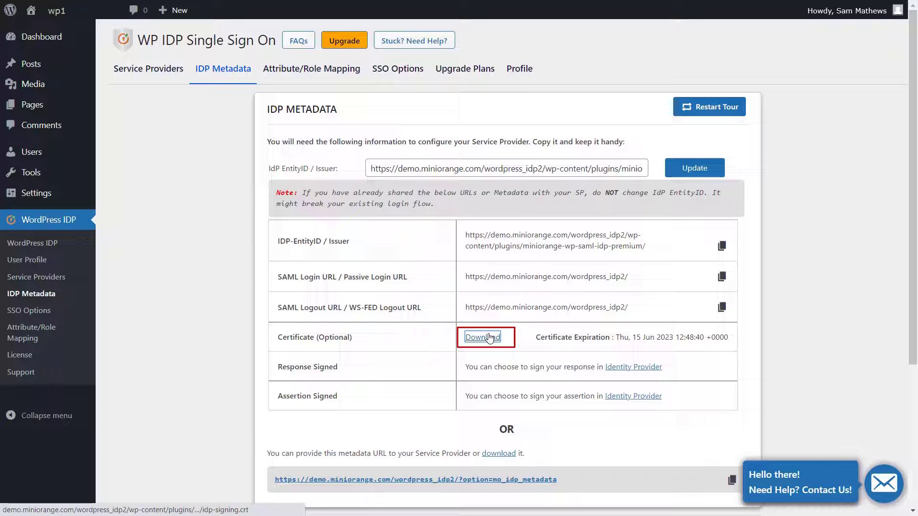
left_click(489, 337)
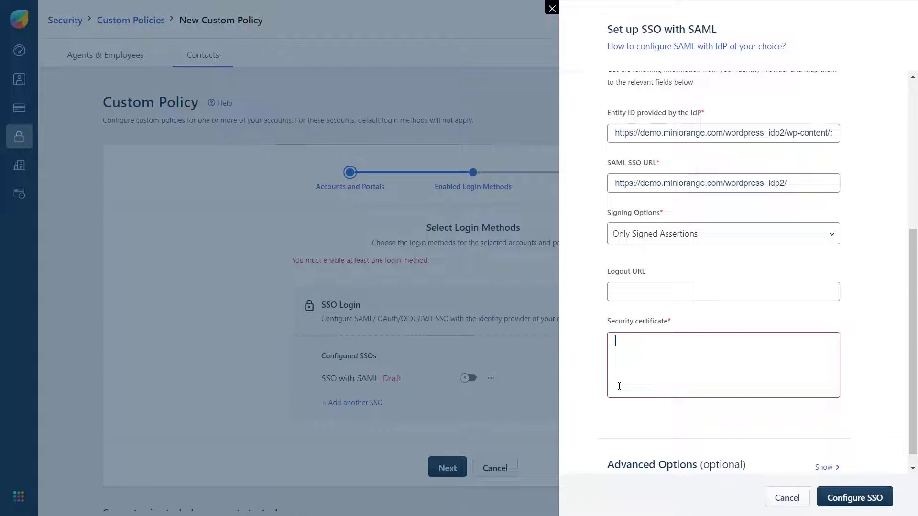
key("ctrl+v")
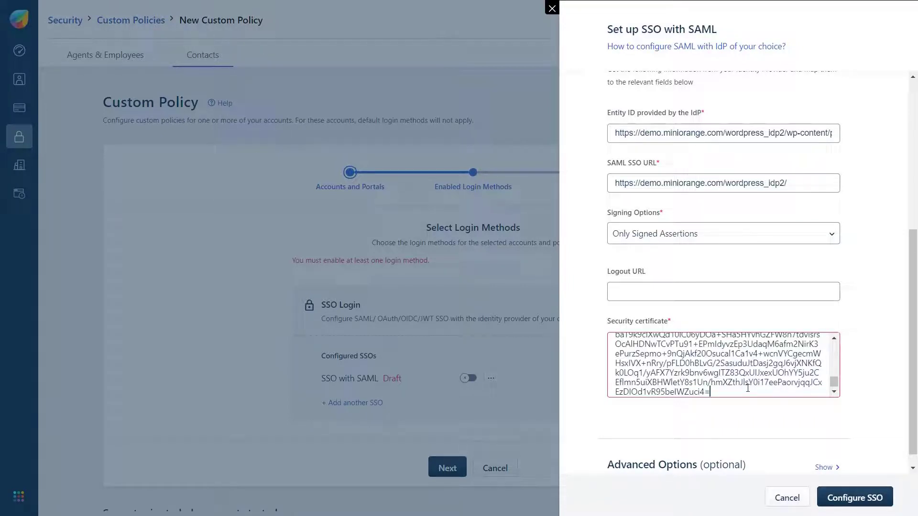
left_click(846, 499)
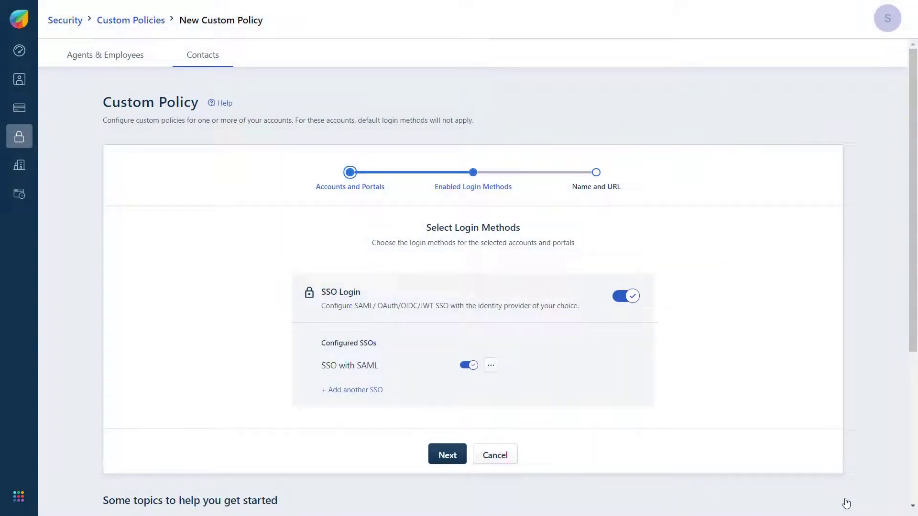
- Save the new SAML custom policy and expand it to show its portals and login methods
left_click(447, 456)
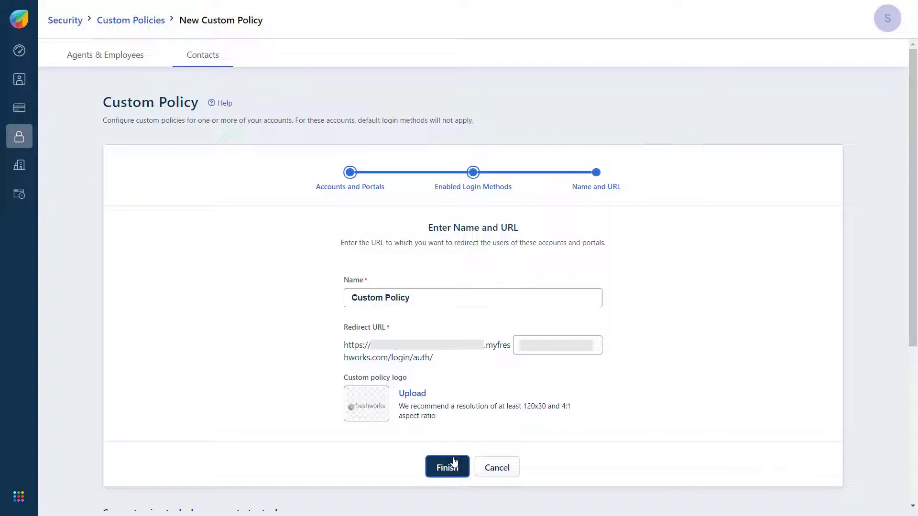
left_click(454, 463)
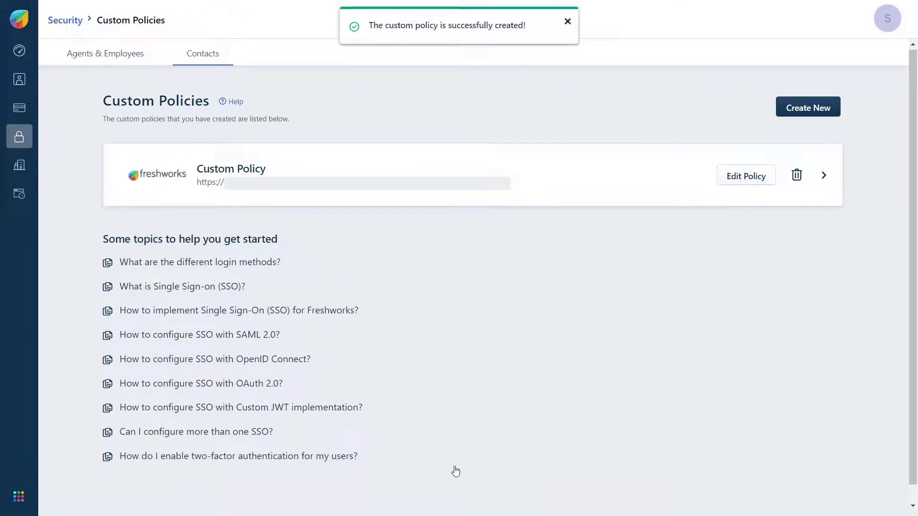
left_click(445, 171)
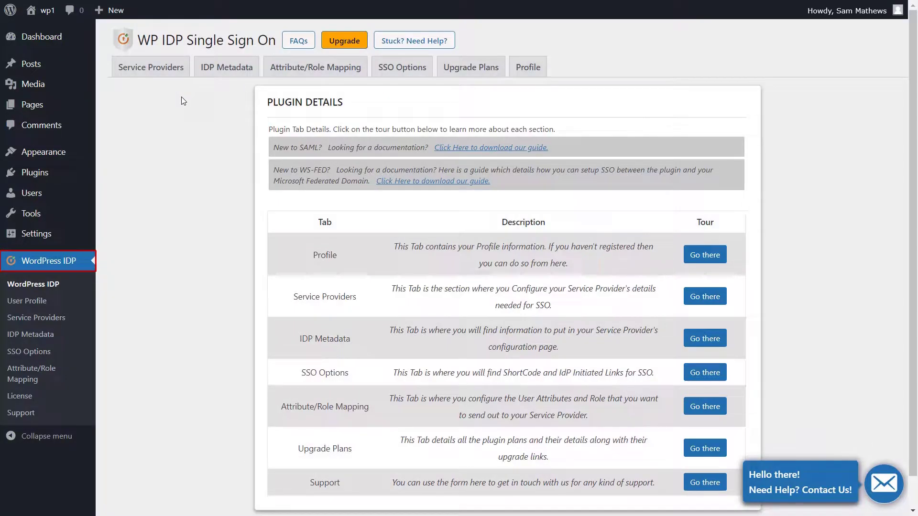
- Add a service provider named 'Freshdesk' by uploading the Freshworks metadata XML file
left_click(173, 70)
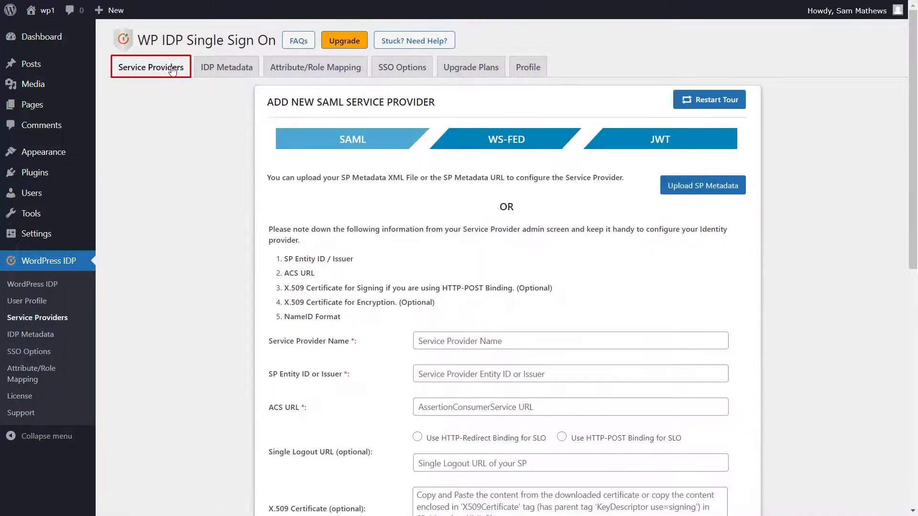
left_click(679, 188)
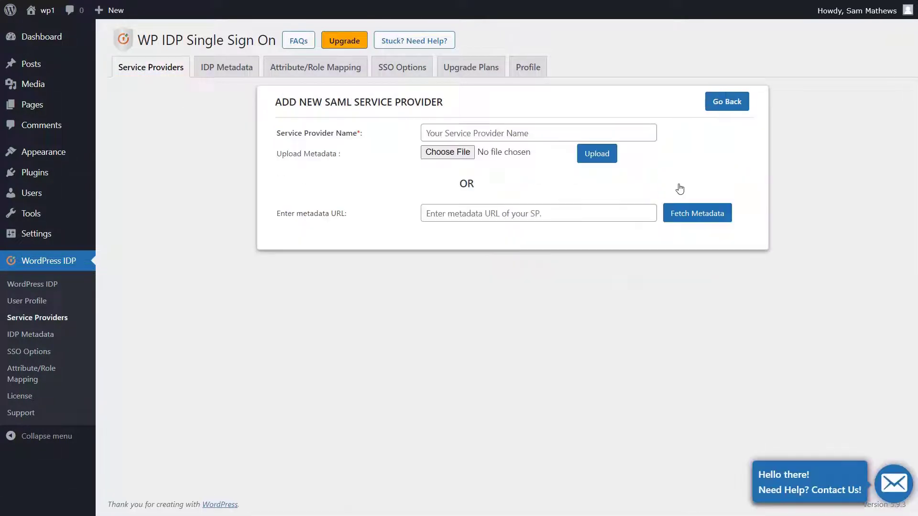
left_click(570, 134)
type("Freshdesk")
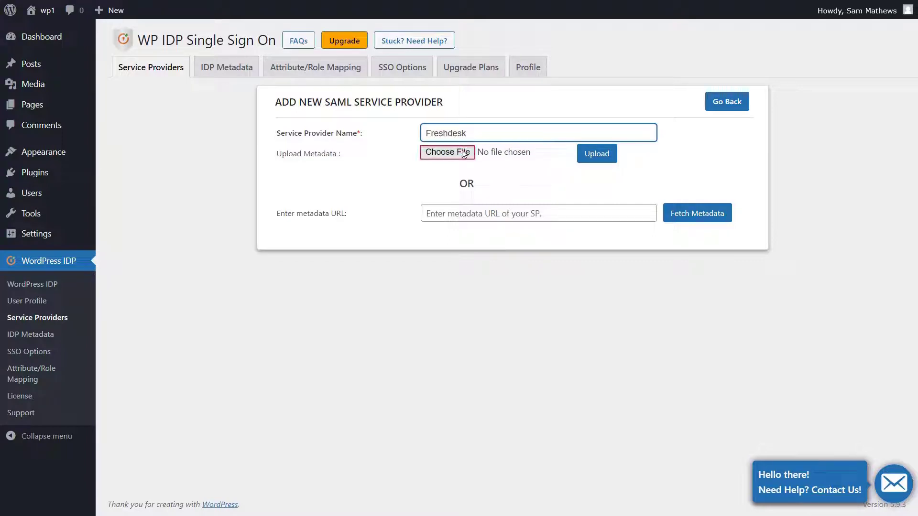
left_click(466, 152)
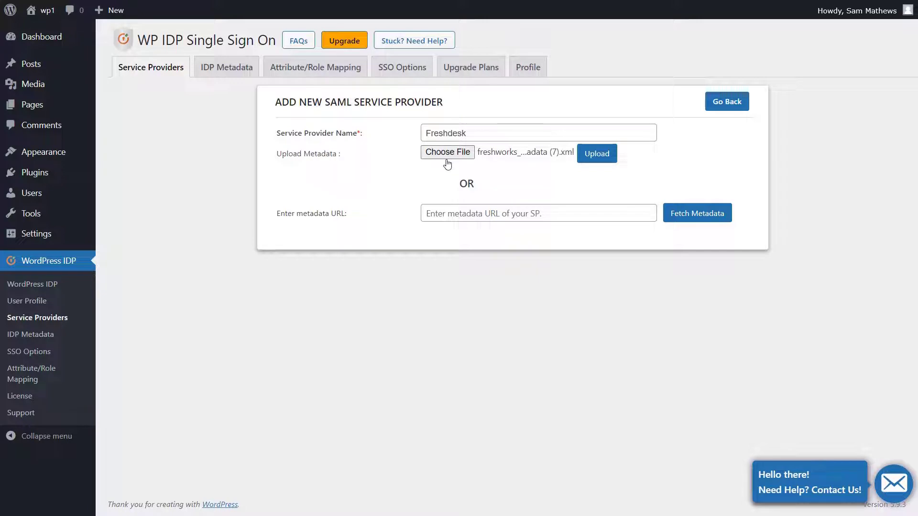
left_click(596, 154)
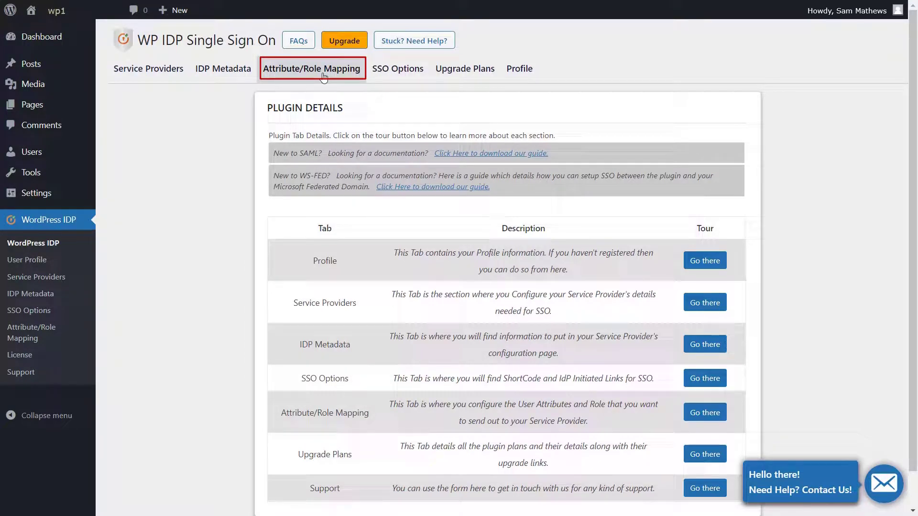
- In Attribute/Role Mapping, save user_email as the NameID attribute
left_click(323, 77)
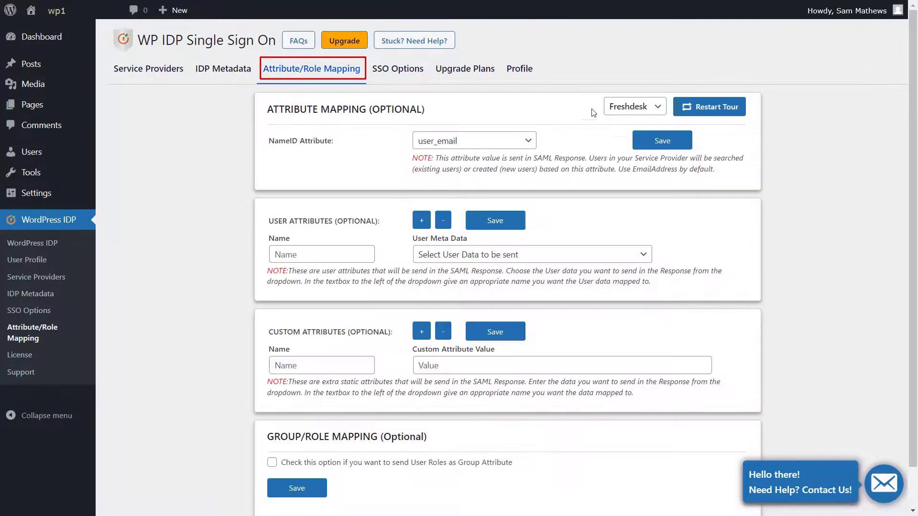
left_click(526, 140)
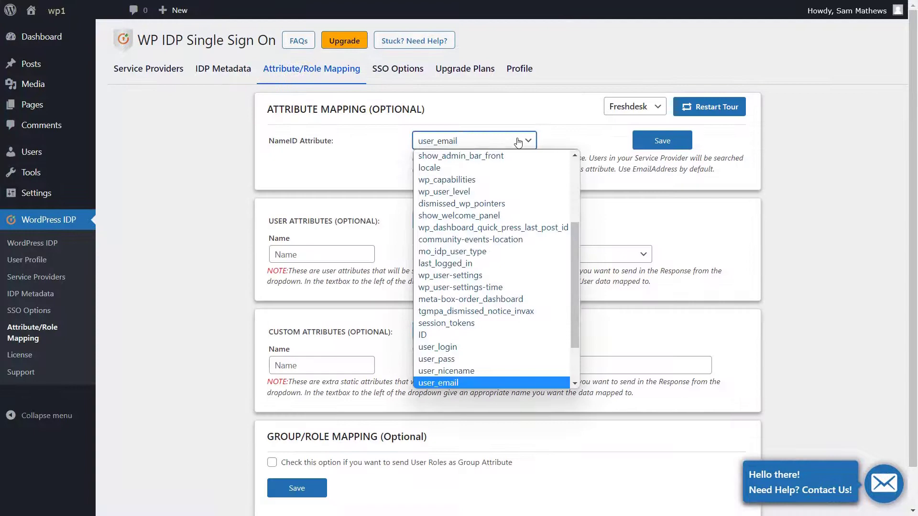
left_click(439, 382)
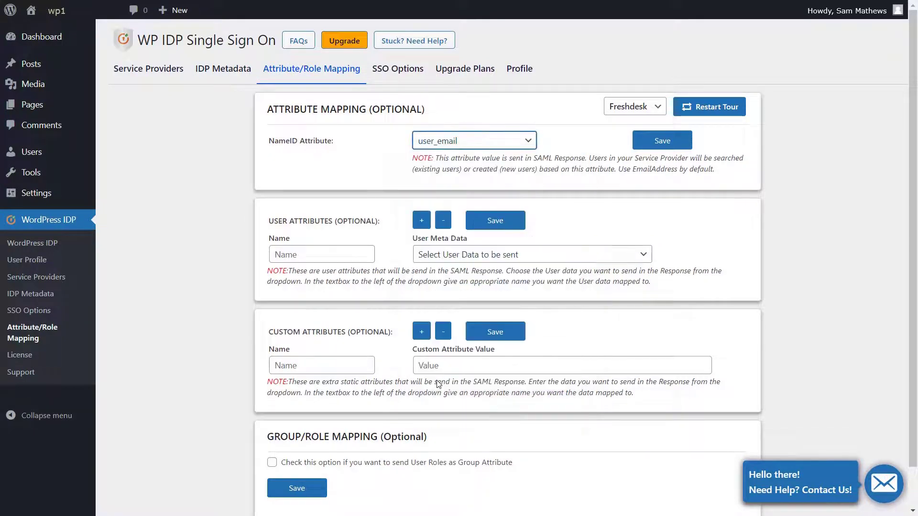
left_click(662, 140)
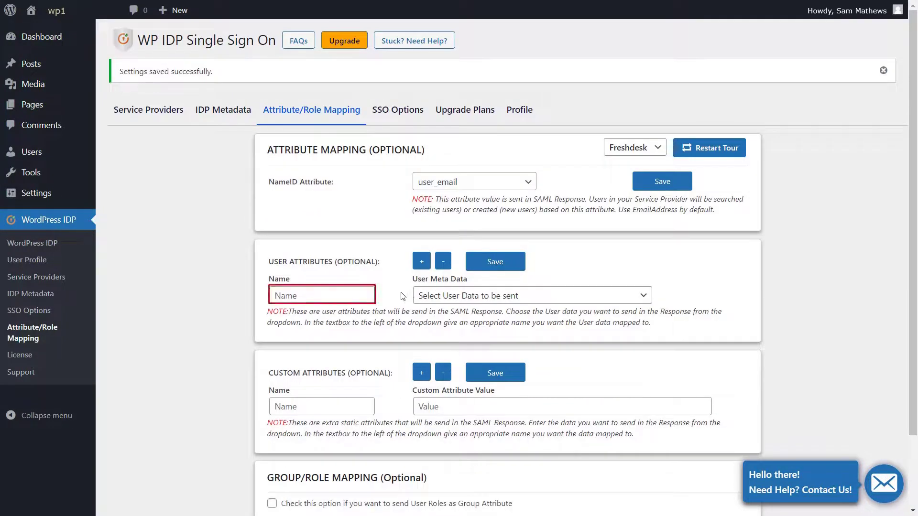
- Add a FirstName attribute mapped to first_name
left_click(368, 298)
type("F")
key("Down")
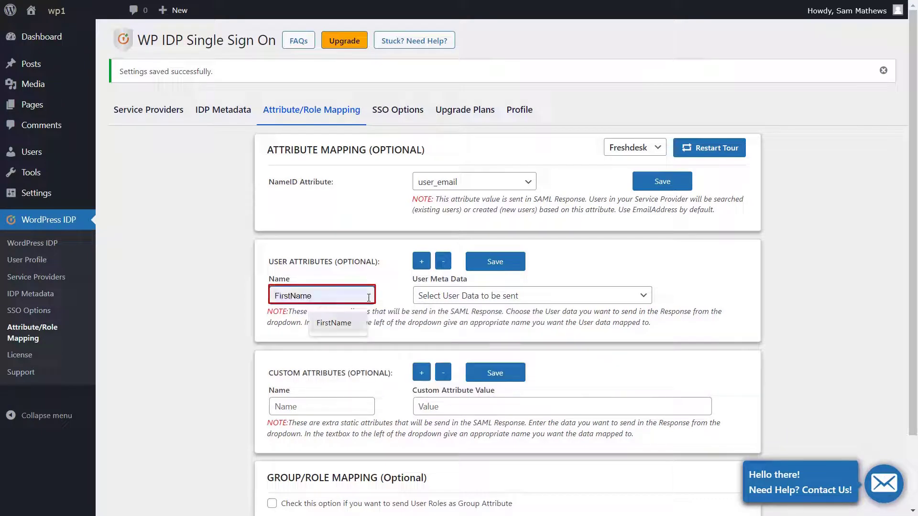
key("Return")
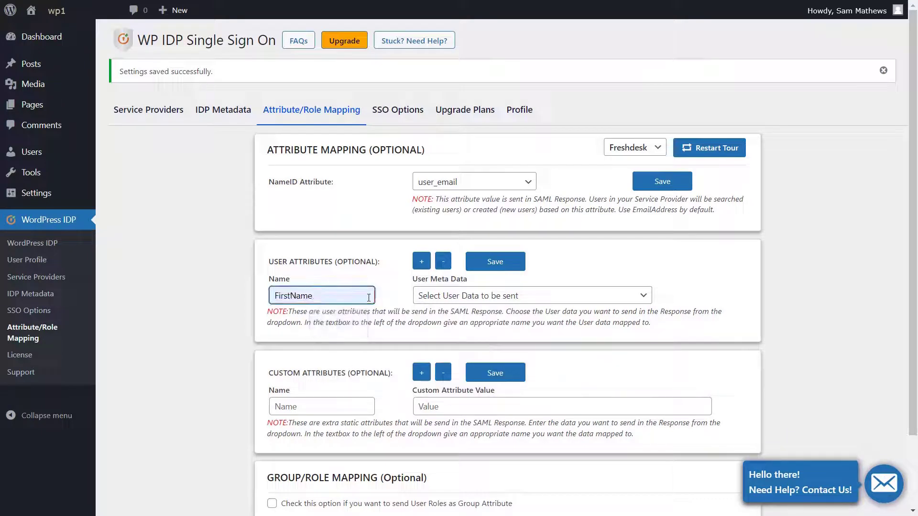
left_click(536, 295)
scroll(509, 62, "down", 1)
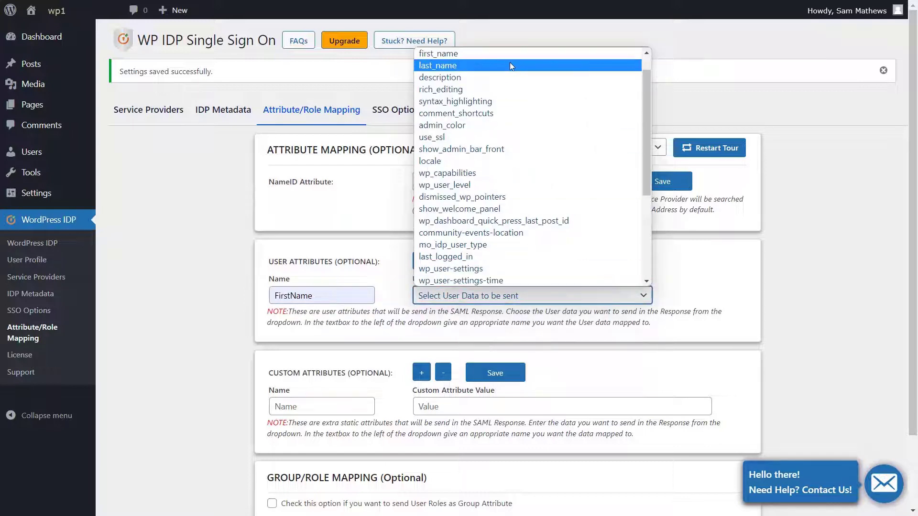
left_click(507, 56)
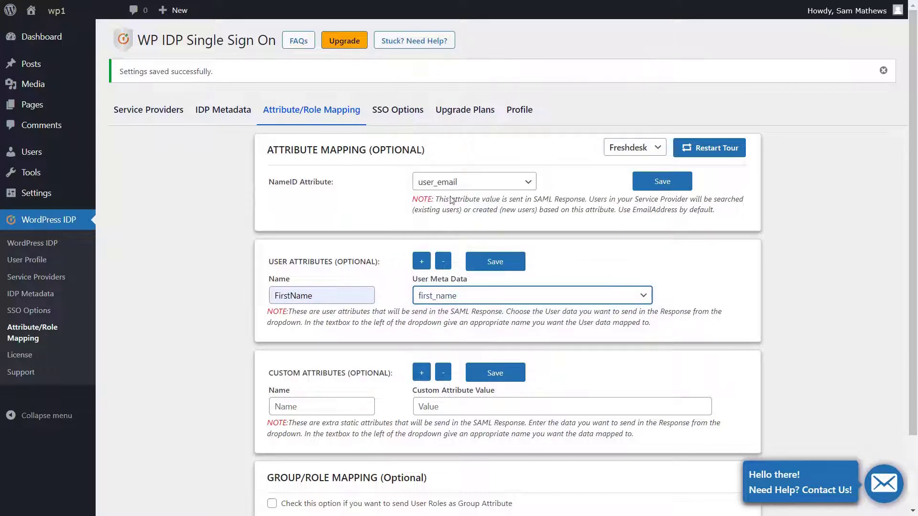
- Add a LastName attribute mapped to last_name and save both name mappings
left_click(421, 263)
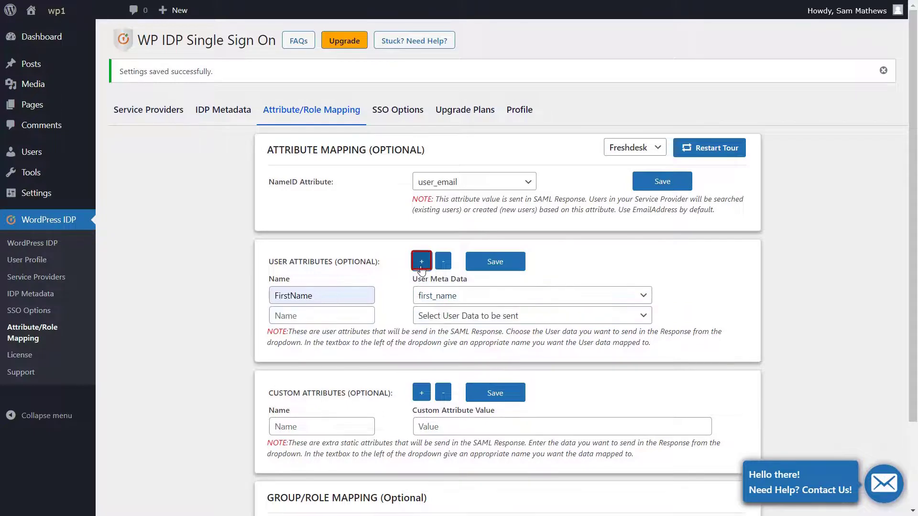
left_click(347, 317)
type("La")
key("Down")
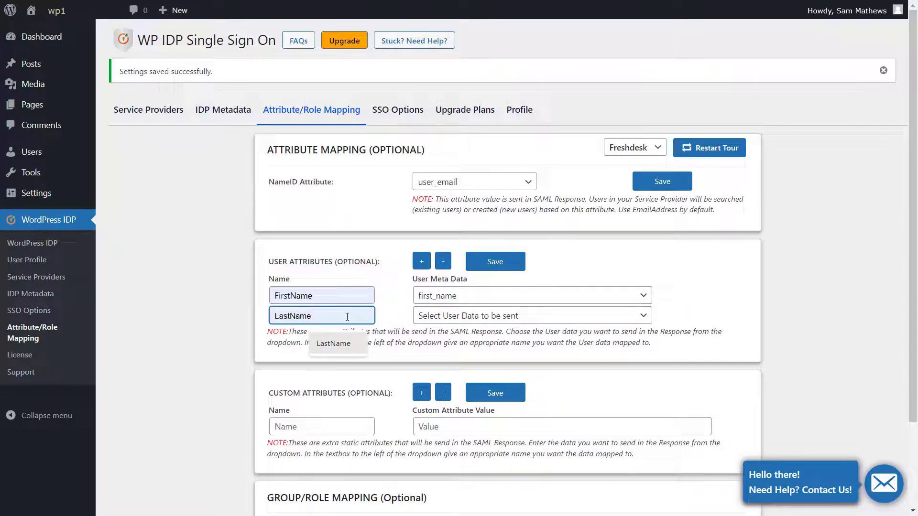
key("Return")
left_click(471, 316)
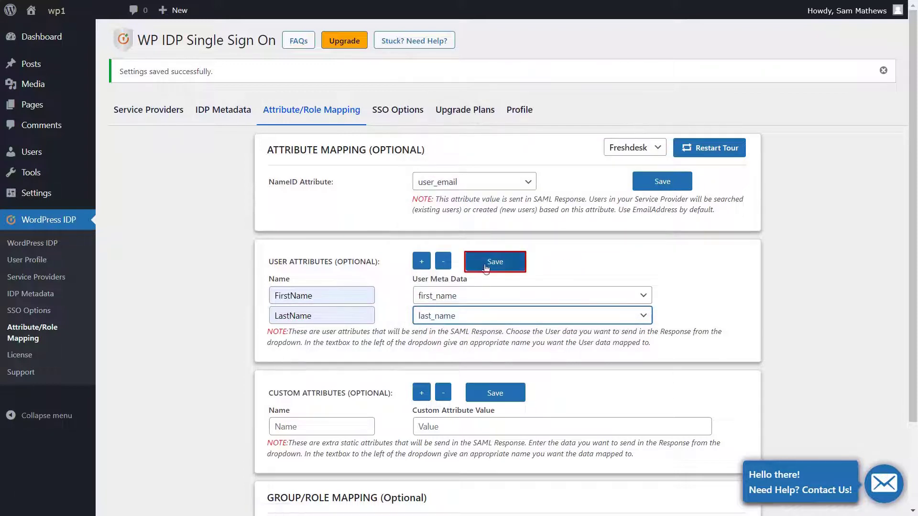
left_click(488, 266)
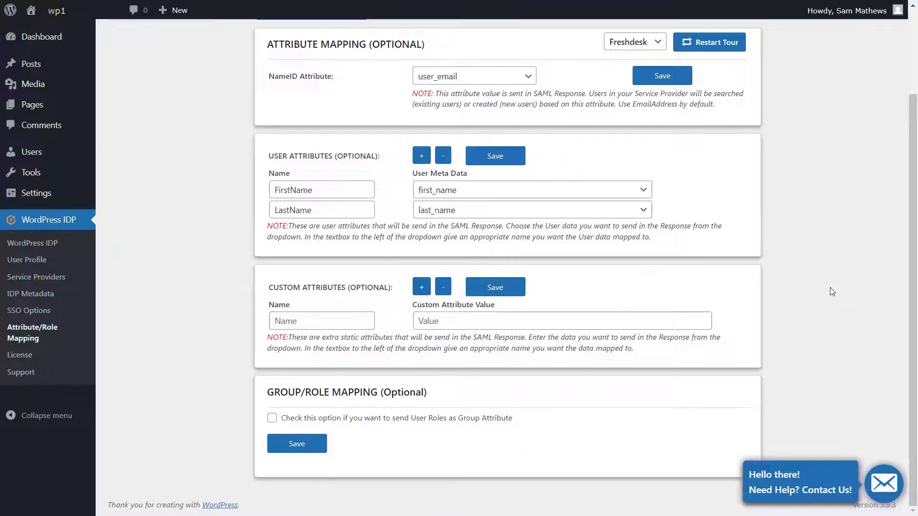
- Save a custom attribute Company with value abcinvoiice.com
left_click(352, 317)
type("Company")
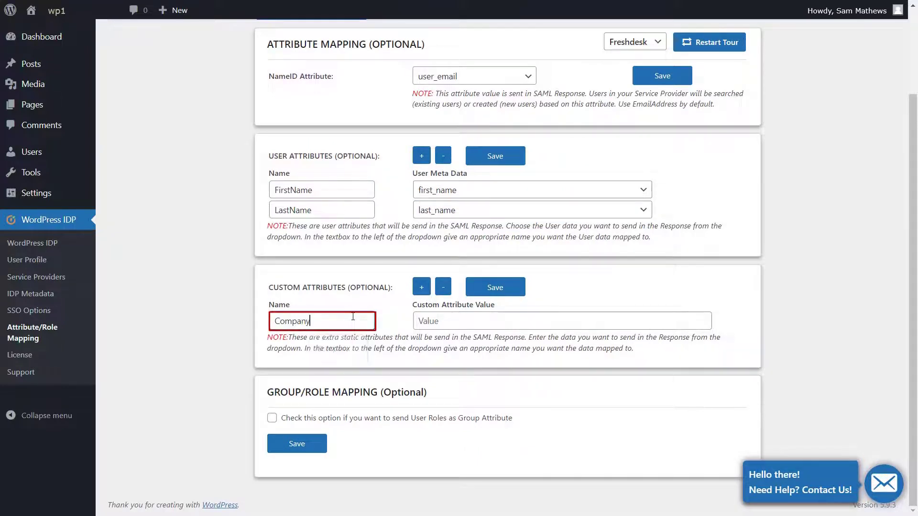
key("Tab")
type("abcinvoiice.com")
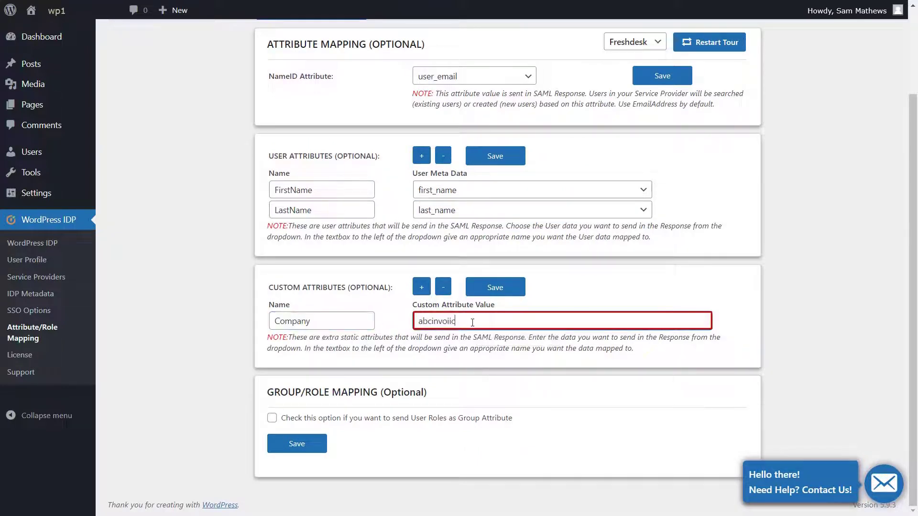
left_click(509, 288)
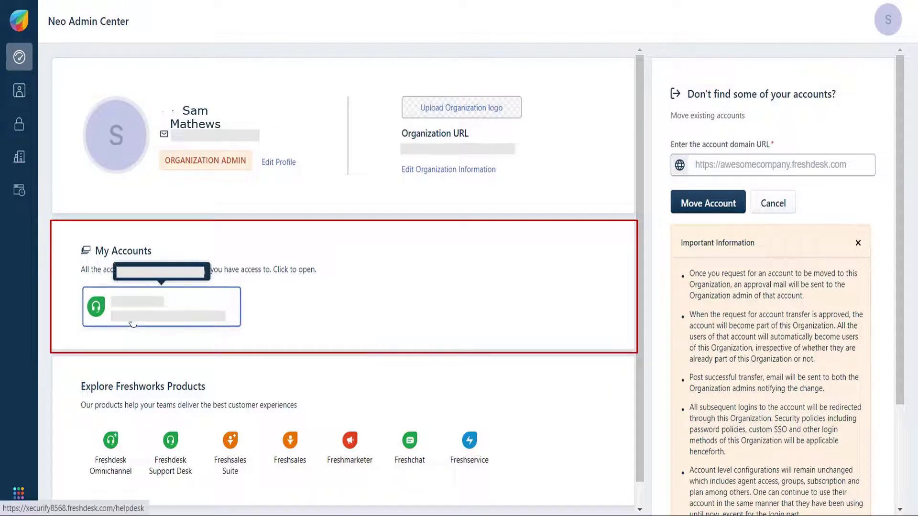
- Log in to the helpdesk support portal with the contact's WordPress username and password
left_click(113, 324)
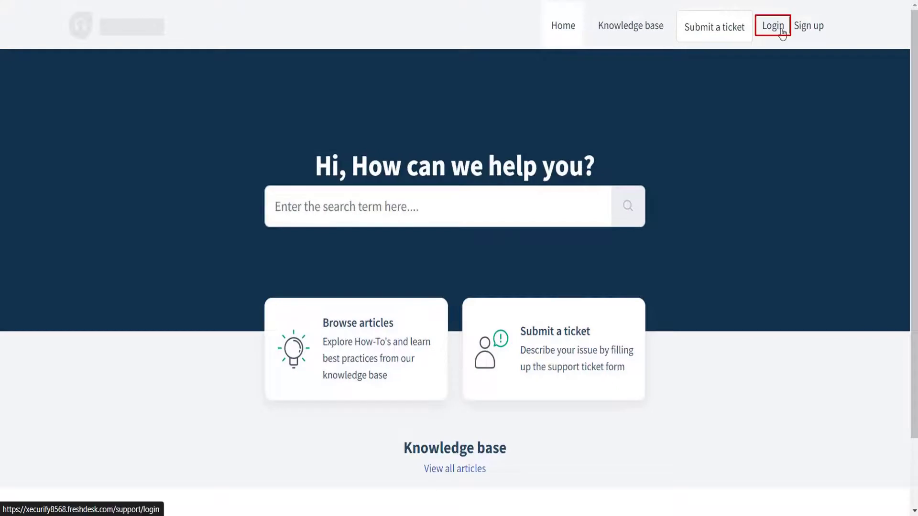
left_click(777, 27)
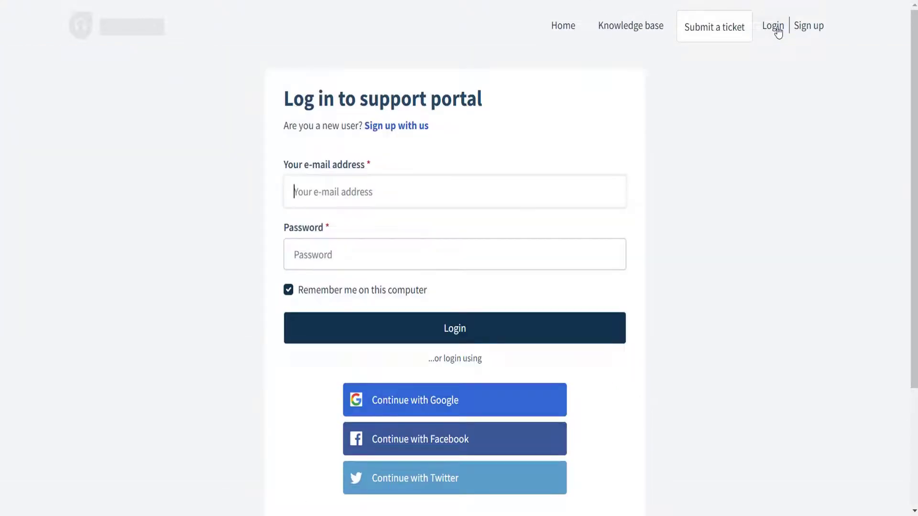
scroll(741, 170, "down", 4)
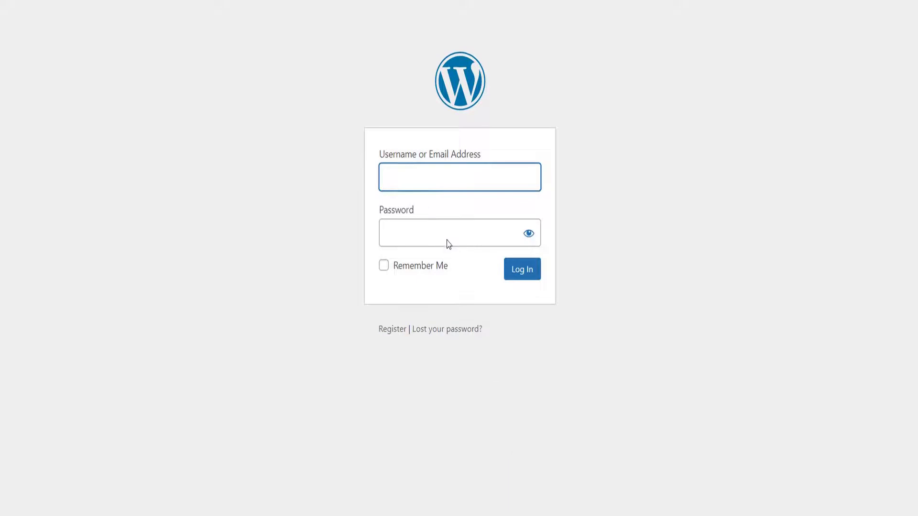
type("Natasha")
left_click(391, 225)
type("abc")
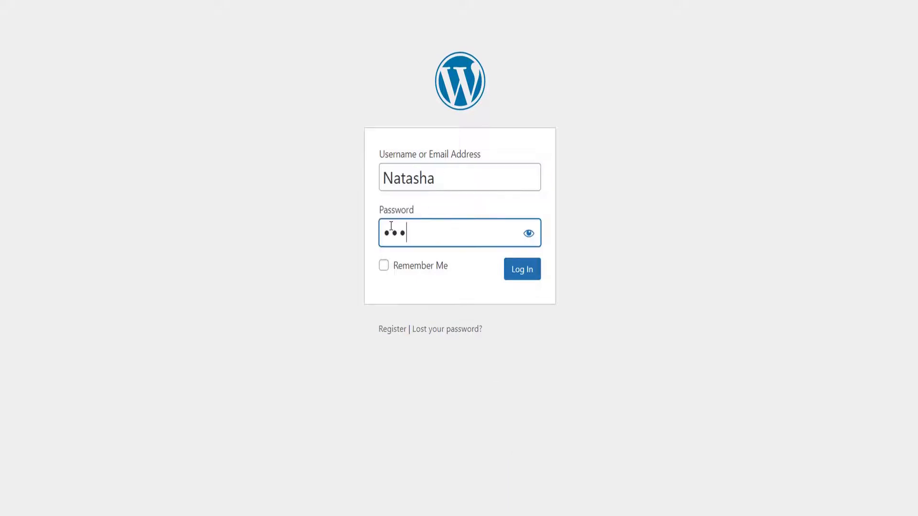
left_click(518, 274)
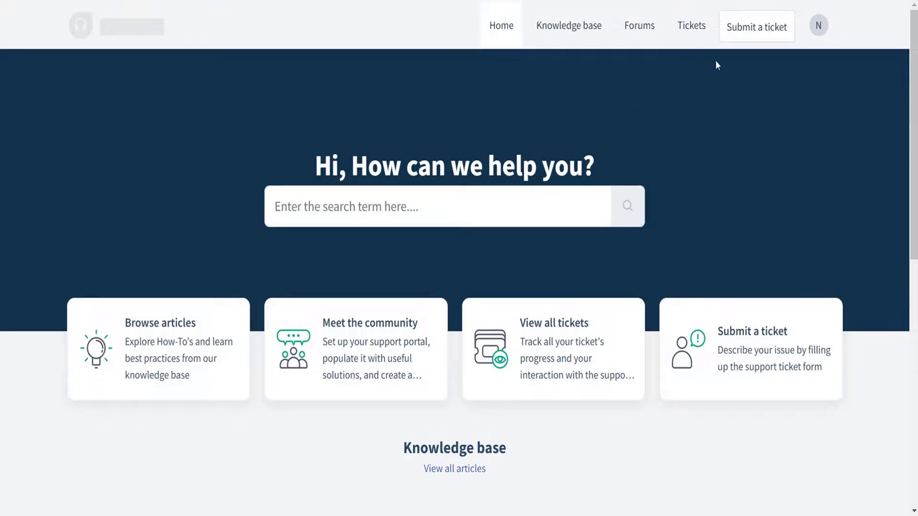
- Open the portal's avatar menu to see the signed-in contact's username
left_click(819, 29)
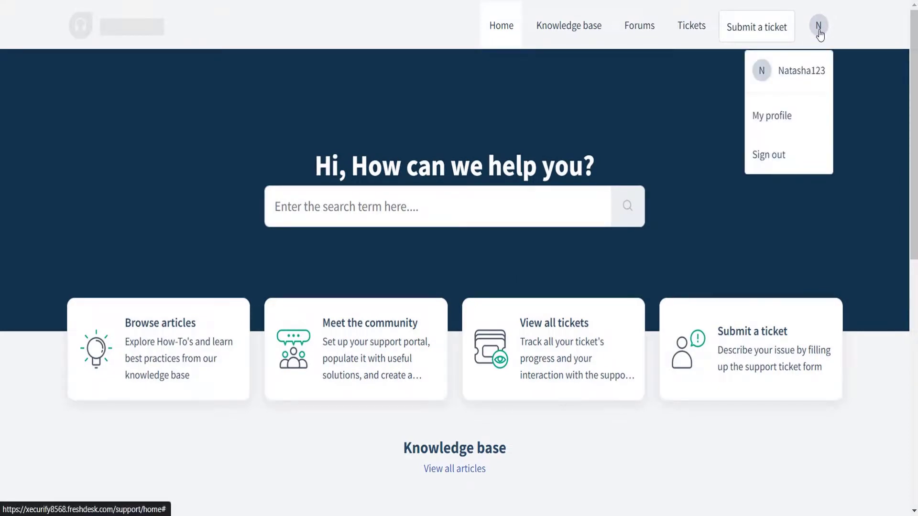